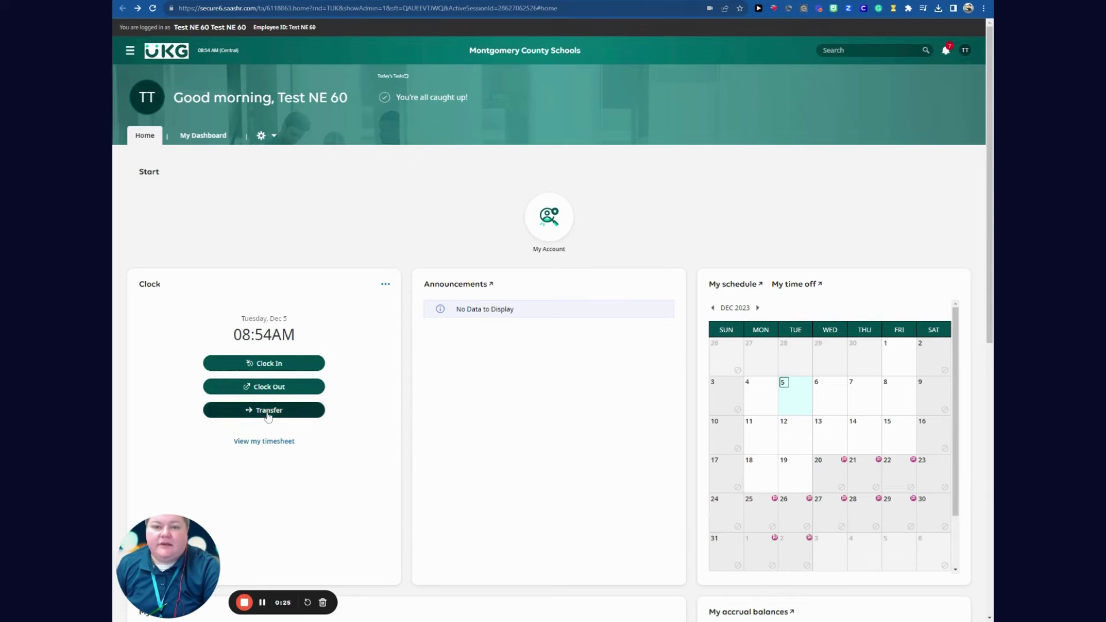
# Clock in, then transfer time to the Evening Academy extra duty and dismiss the confirmations
pyautogui.click(263, 364)
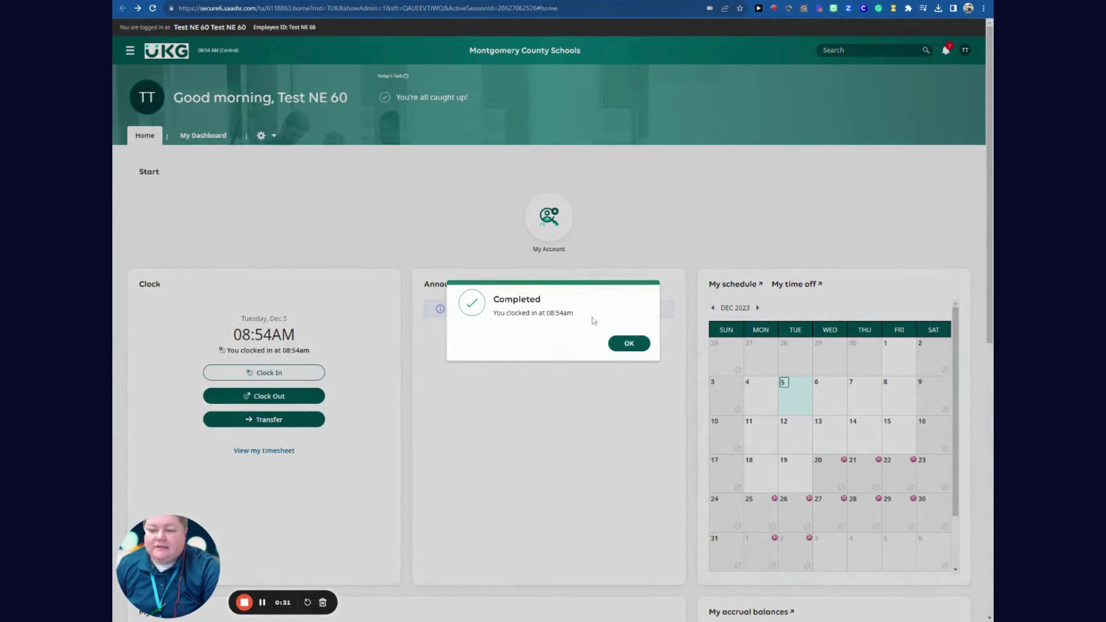
pyautogui.click(633, 348)
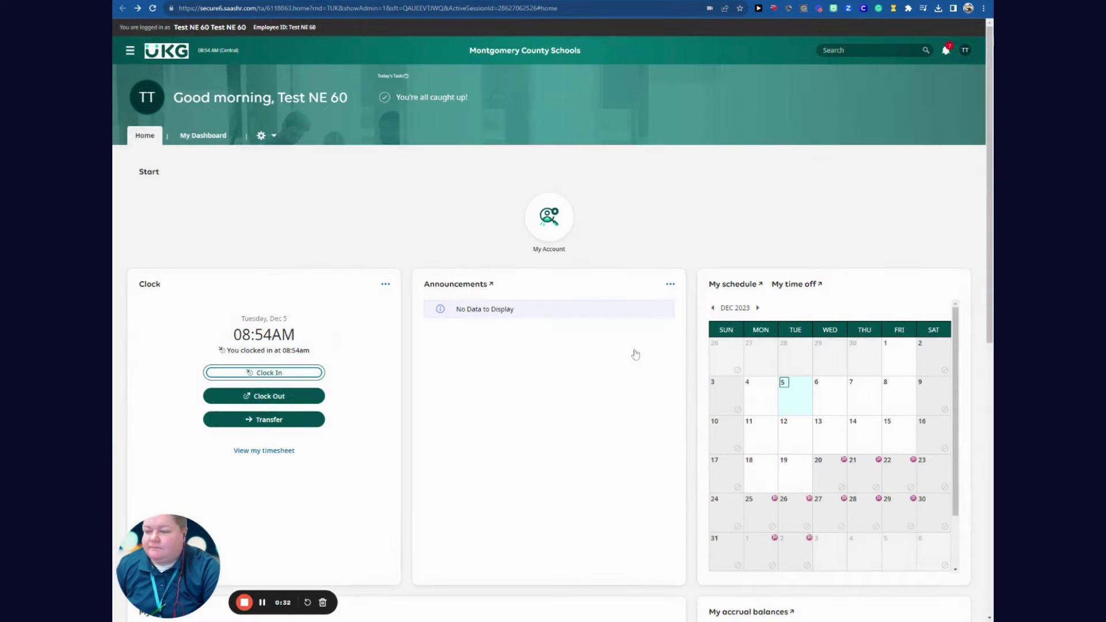
pyautogui.click(273, 426)
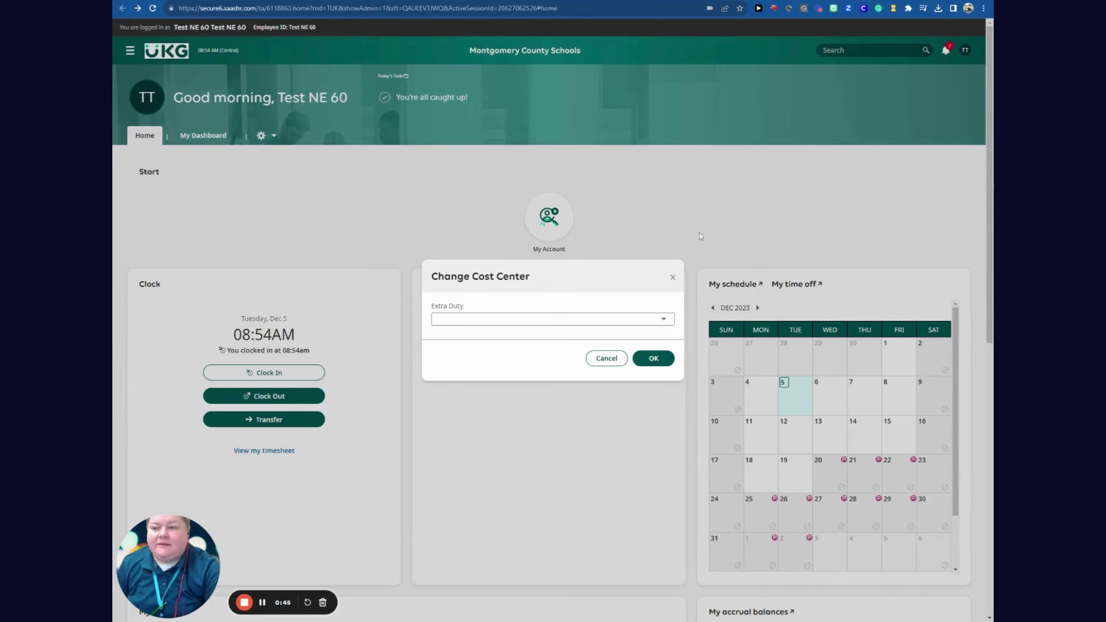
pyautogui.click(655, 327)
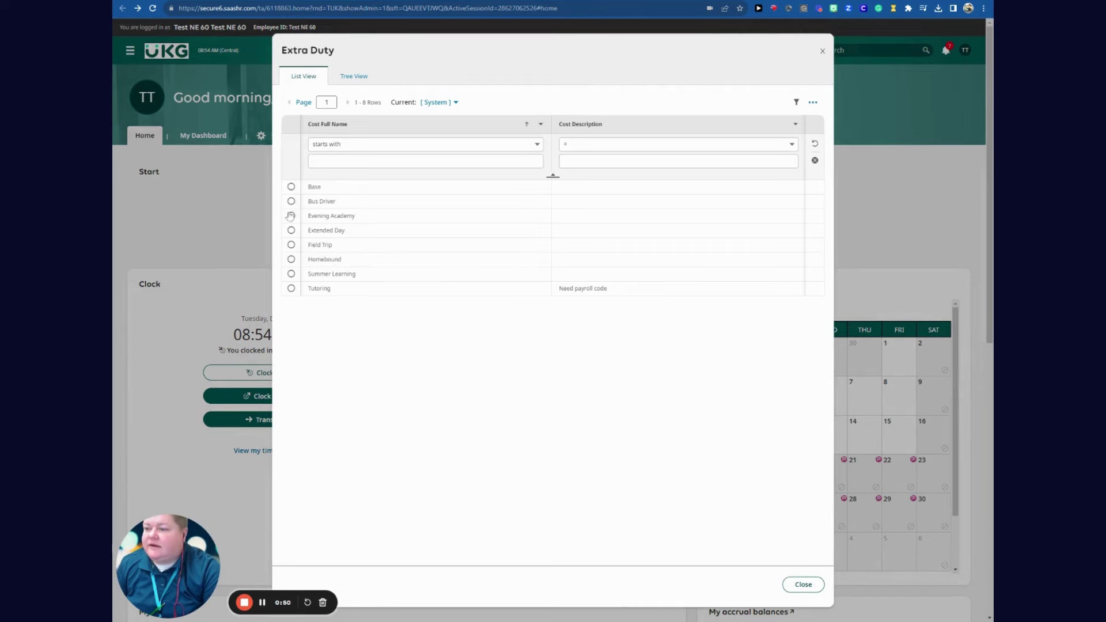
pyautogui.click(291, 216)
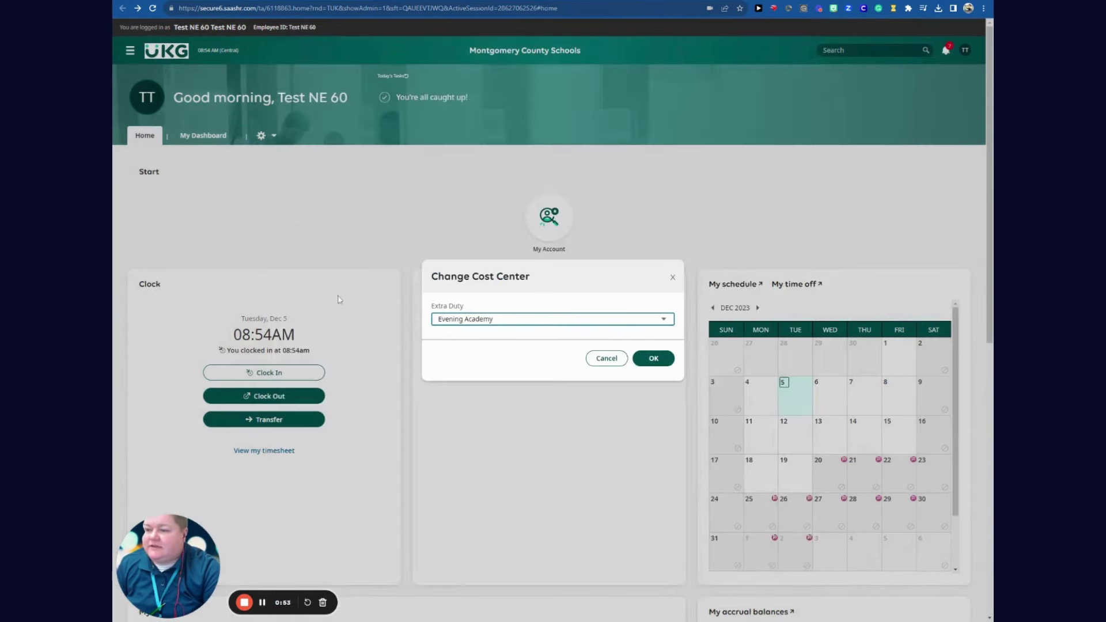
pyautogui.click(661, 360)
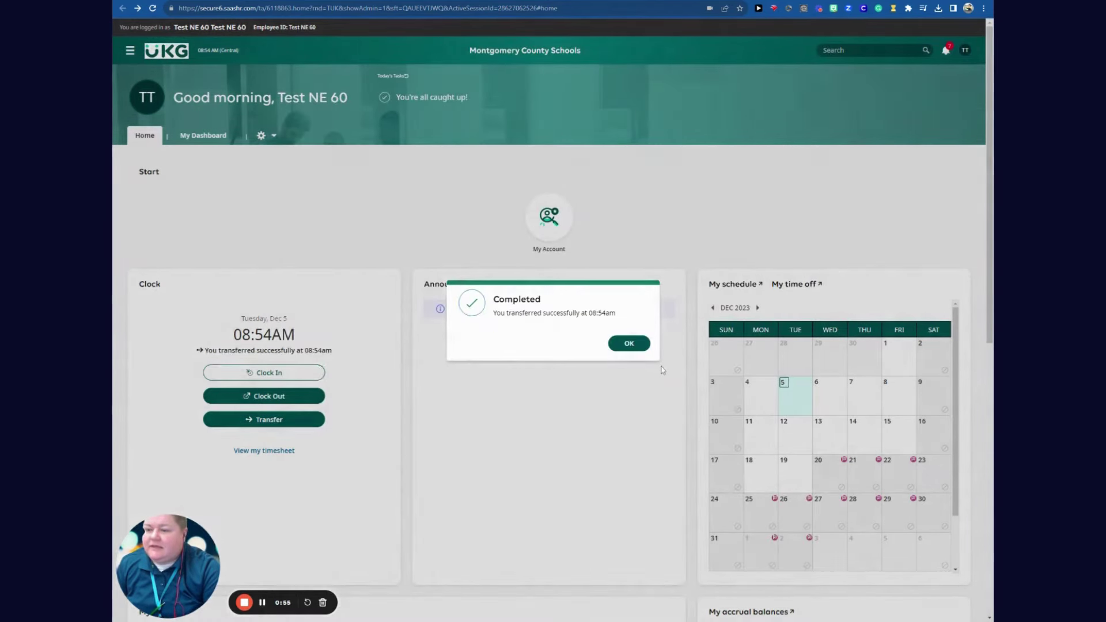
pyautogui.click(625, 345)
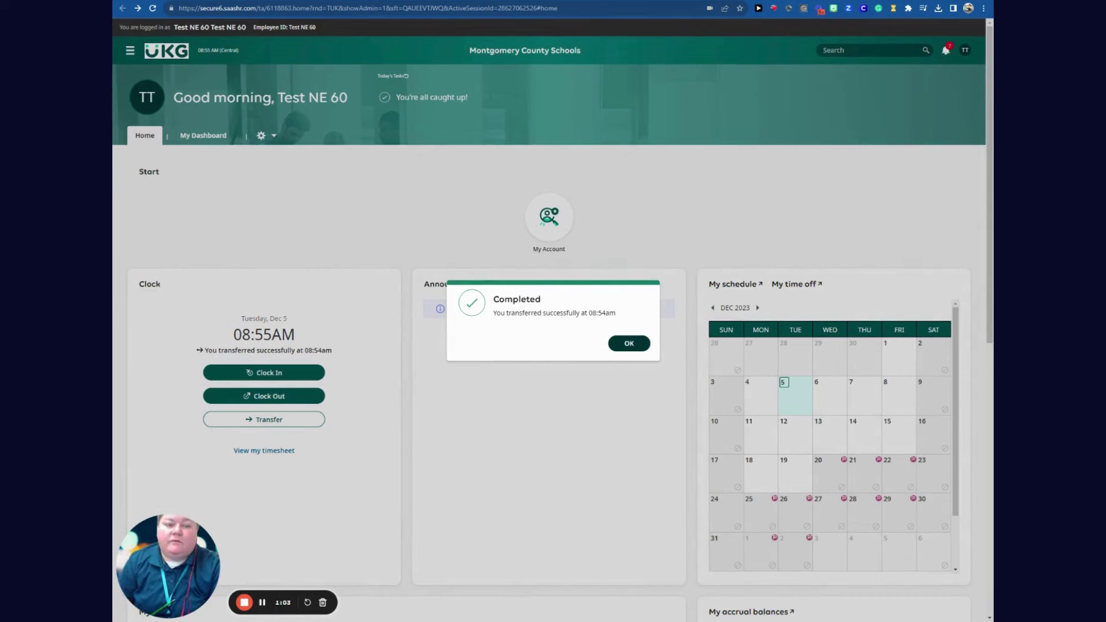
pyautogui.click(624, 346)
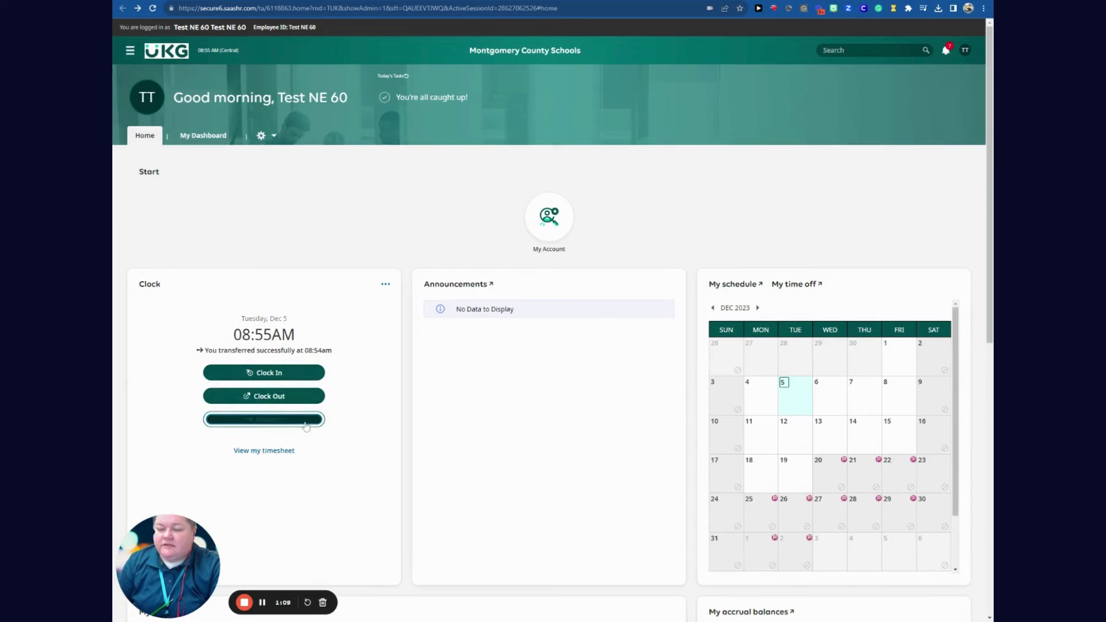
# Open the December 3–9 timesheet via View my timesheet and start a Change Request
pyautogui.click(257, 453)
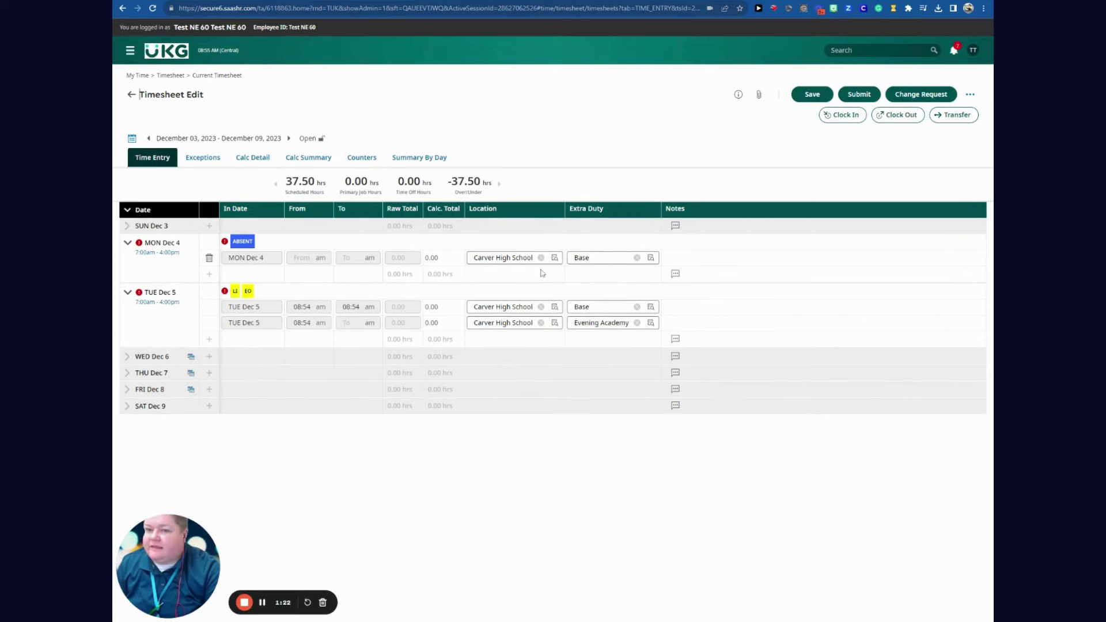
pyautogui.click(923, 96)
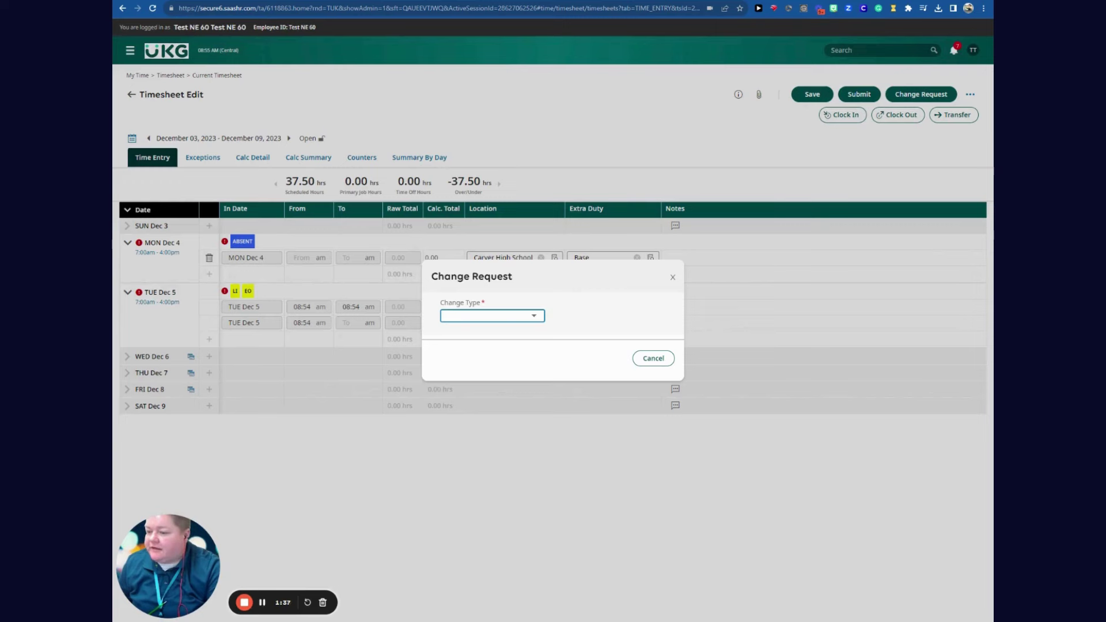
# Restart the change request as Modify Punch In and open Tuesday Dec 5's first punch
pyautogui.click(668, 360)
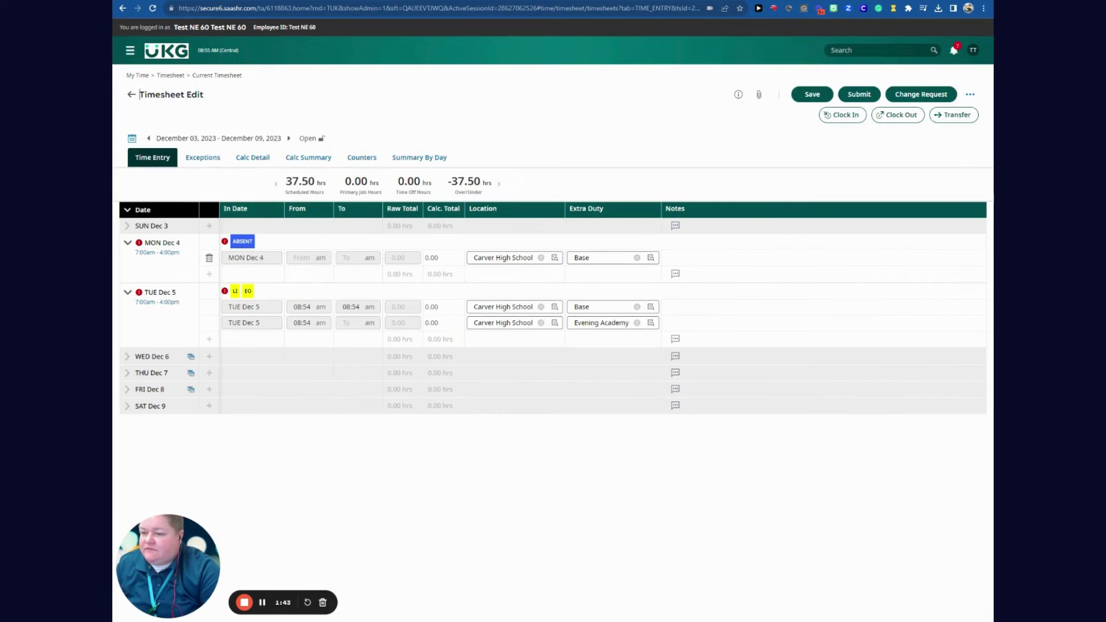
pyautogui.click(920, 94)
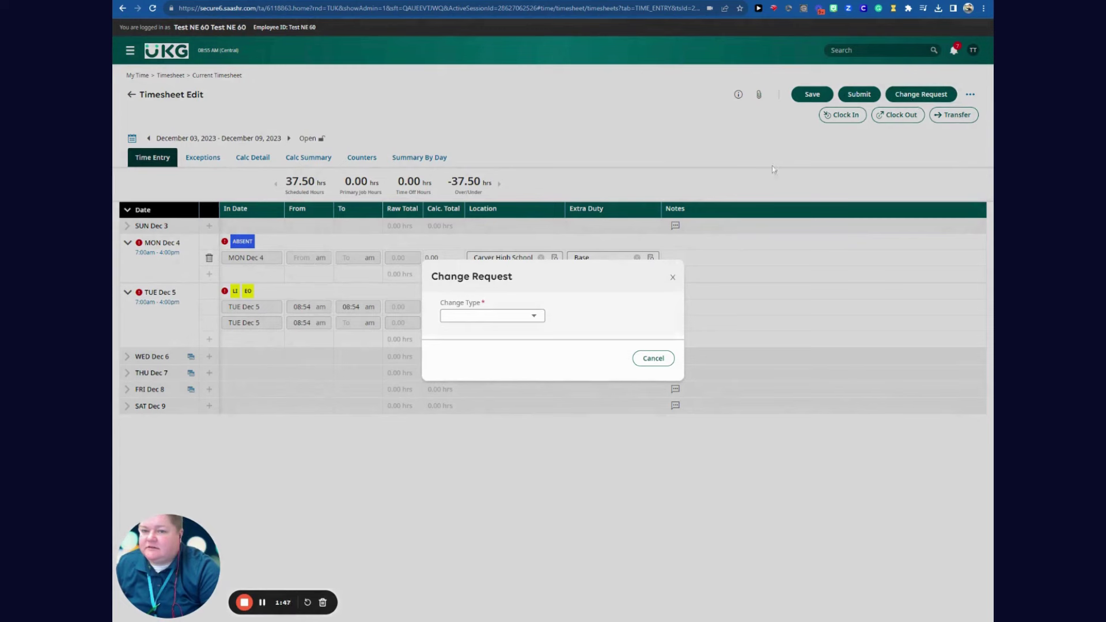
pyautogui.click(528, 327)
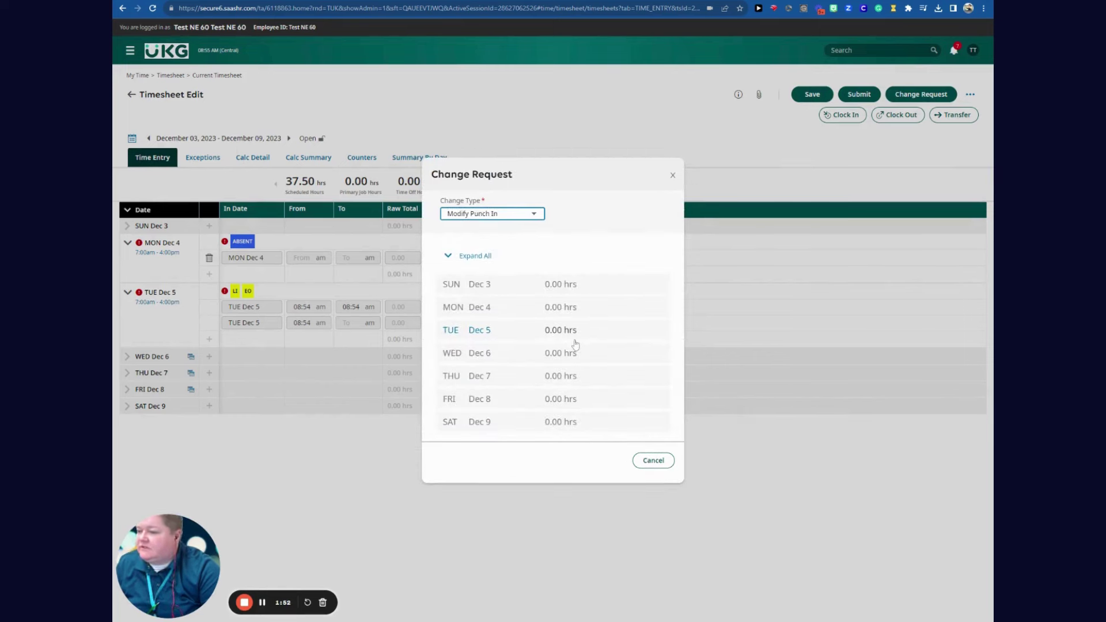
pyautogui.click(481, 333)
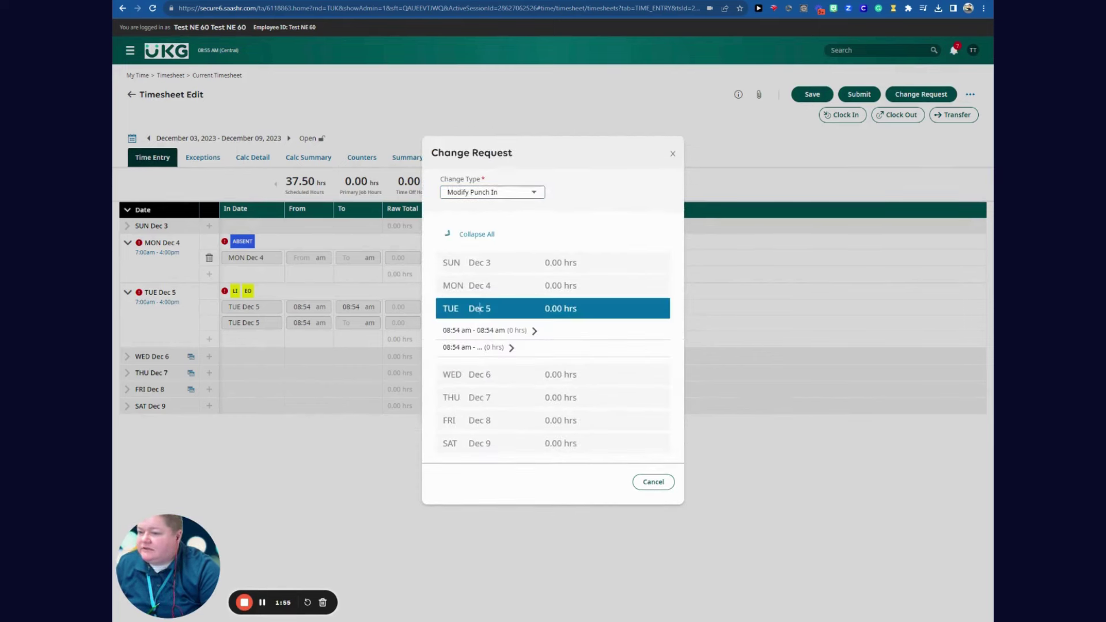
pyautogui.click(534, 332)
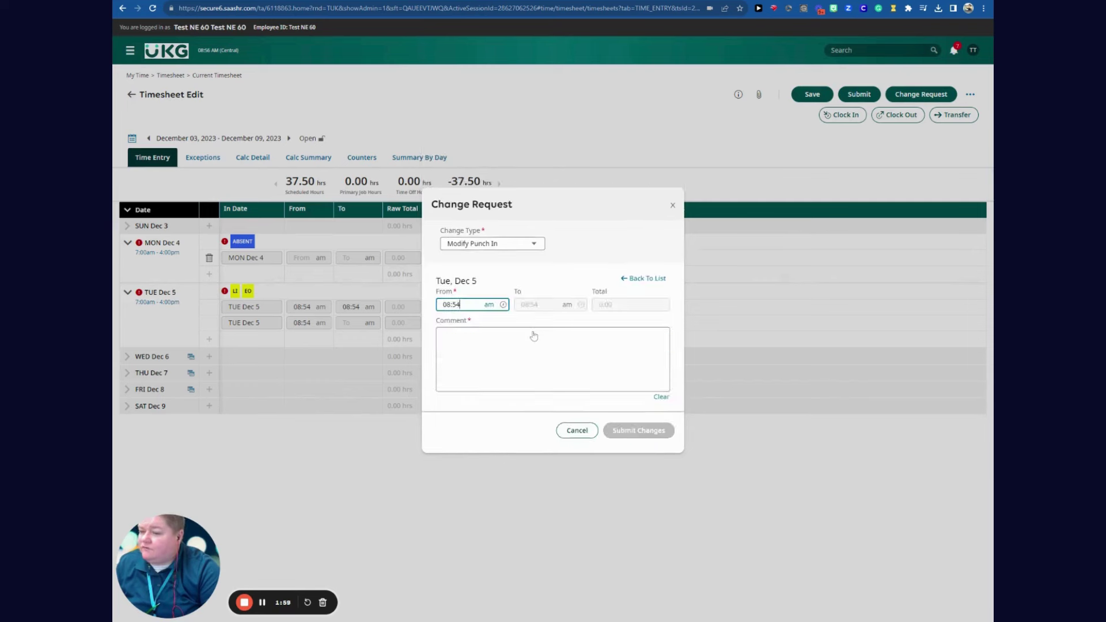
# Set the punch-in to 07:30 with comment 'forgot to punch in', submit, and save the timesheet
pyautogui.press('BackSpace')
pyautogui.press('BackSpace')
pyautogui.press('BackSpace')
pyautogui.write('07:30')
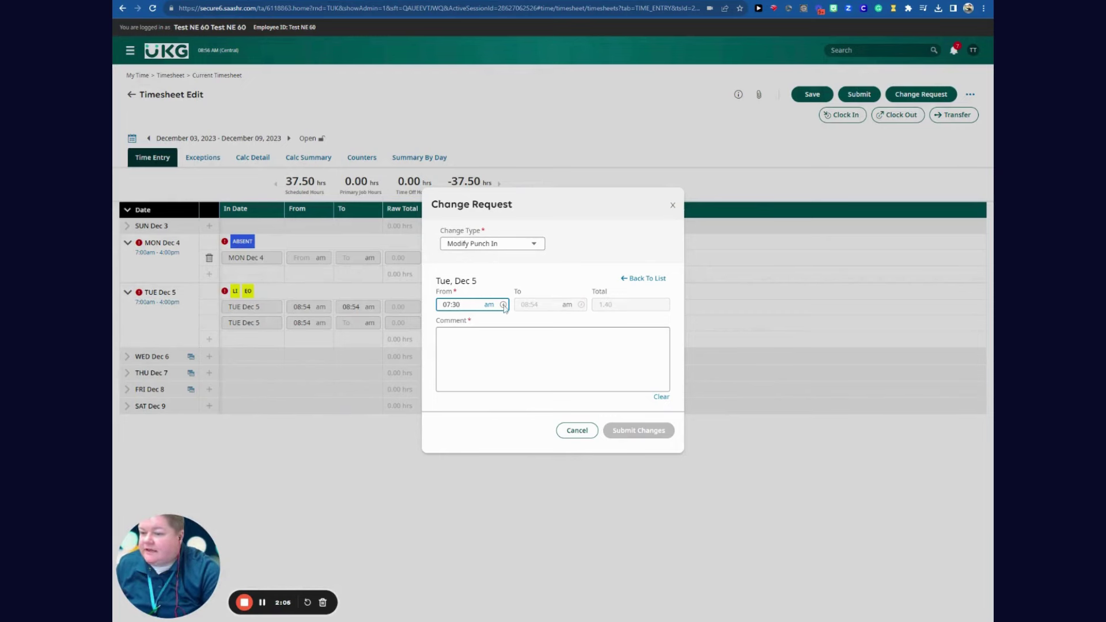
pyautogui.click(553, 357)
pyautogui.write('forgot to punch in')
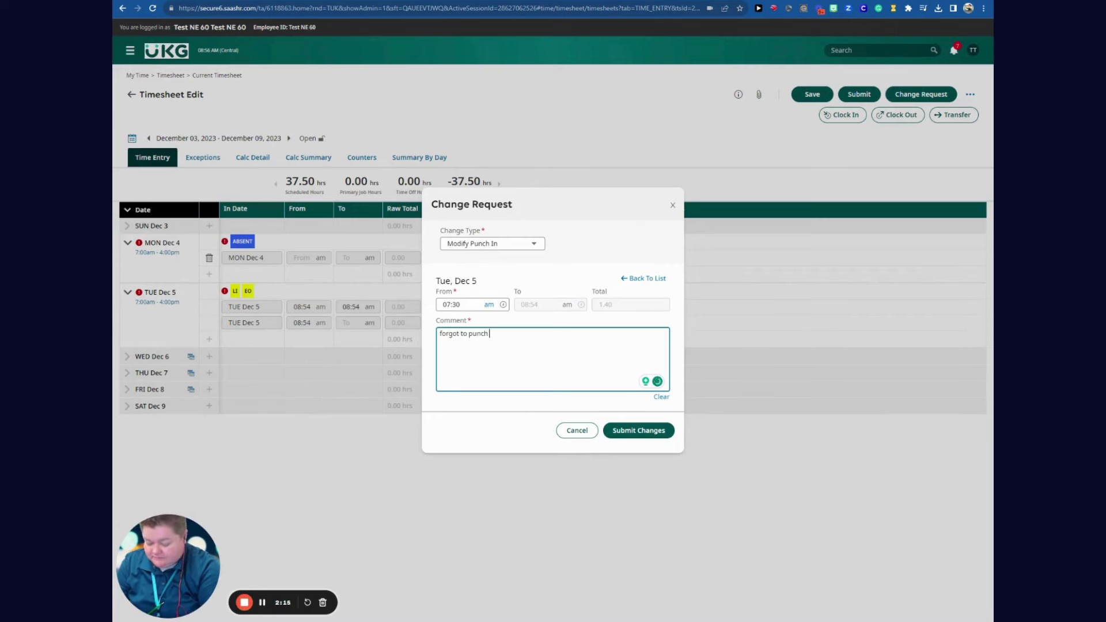
pyautogui.click(647, 432)
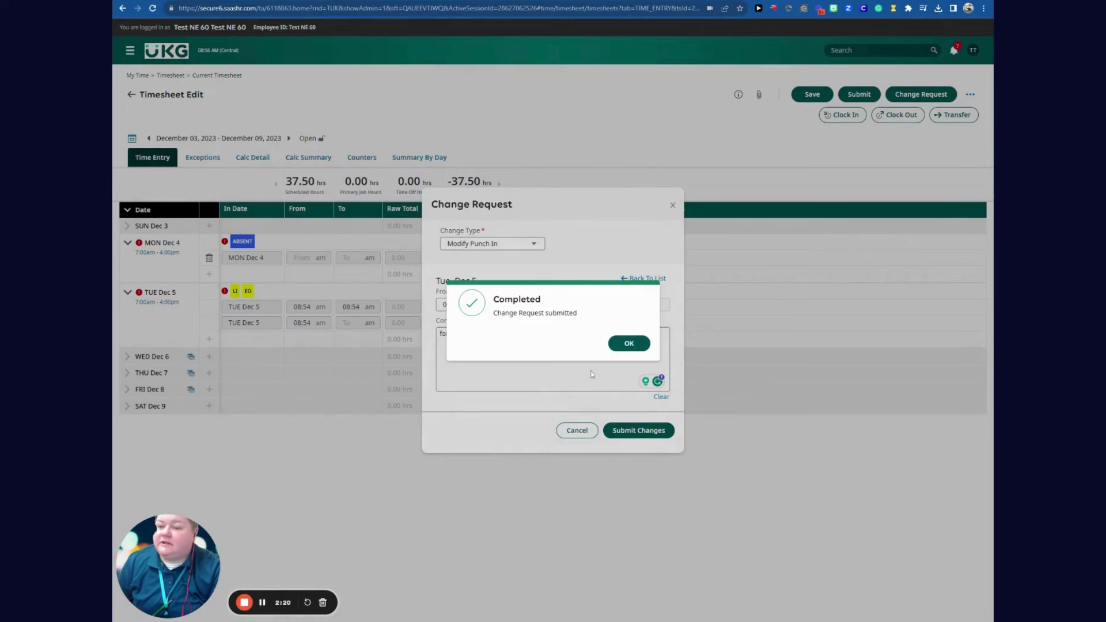
pyautogui.click(631, 346)
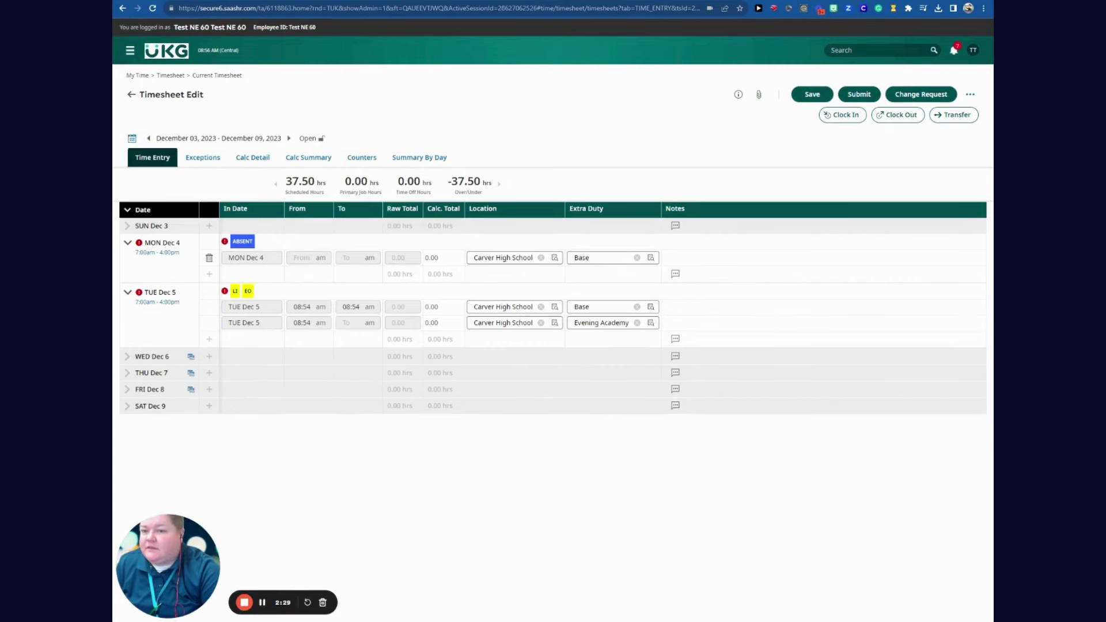
pyautogui.click(813, 95)
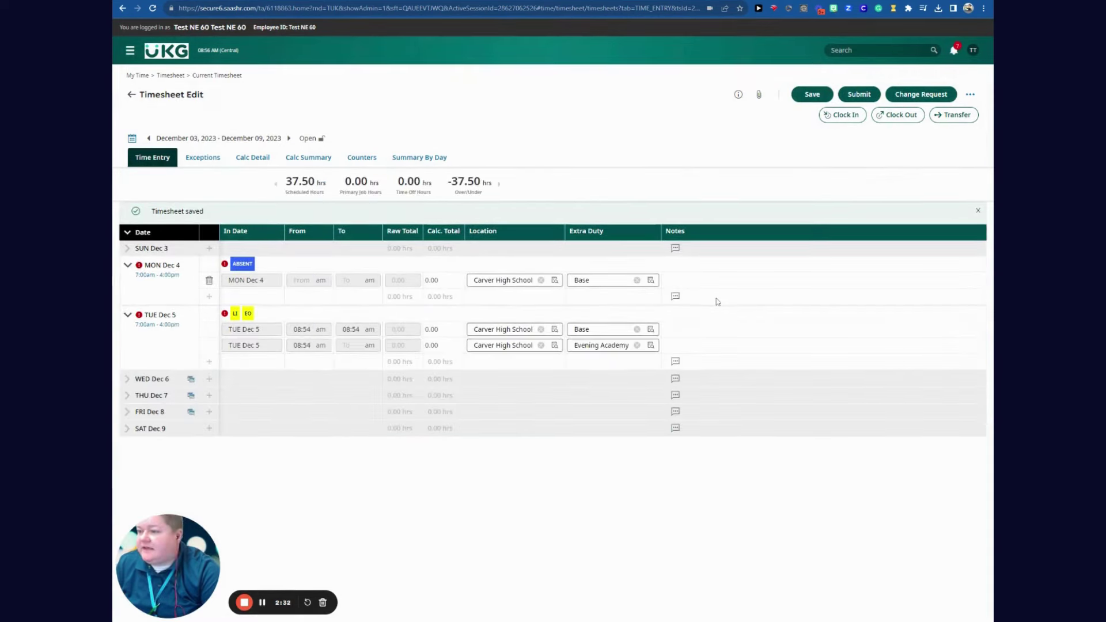
# Return to Home, open My time off, and bring up the list of time off types
pyautogui.click(132, 95)
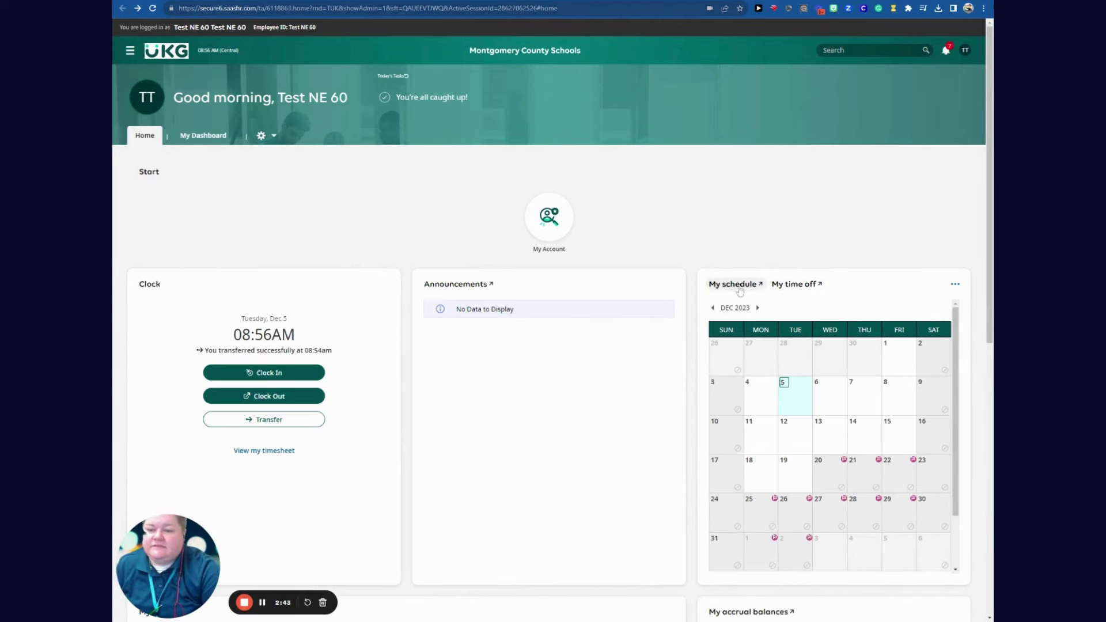
pyautogui.click(793, 285)
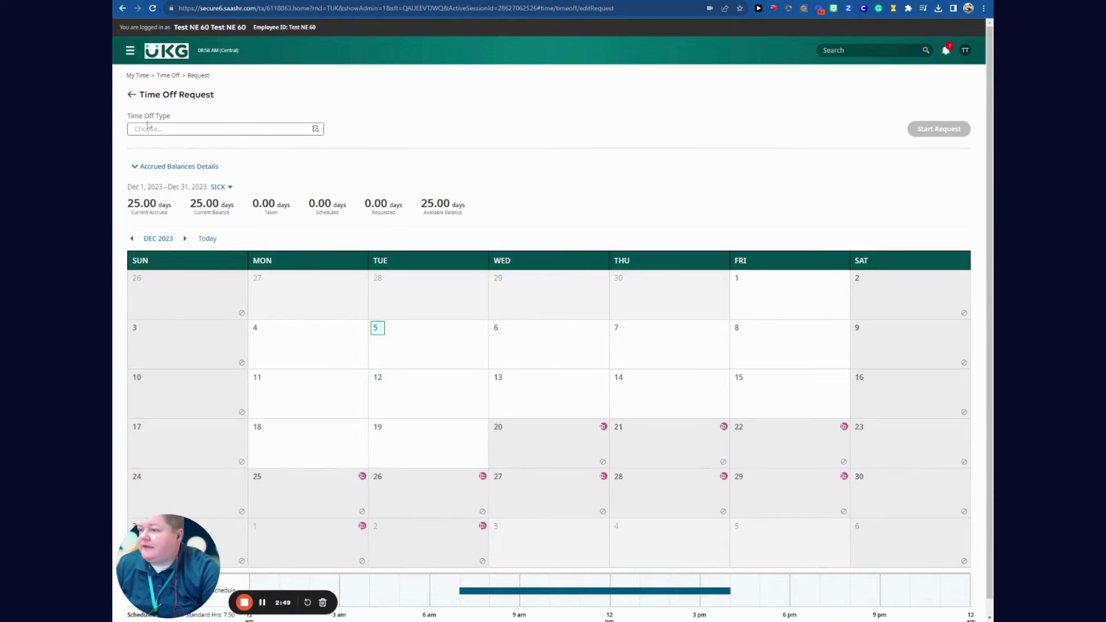
pyautogui.click(315, 129)
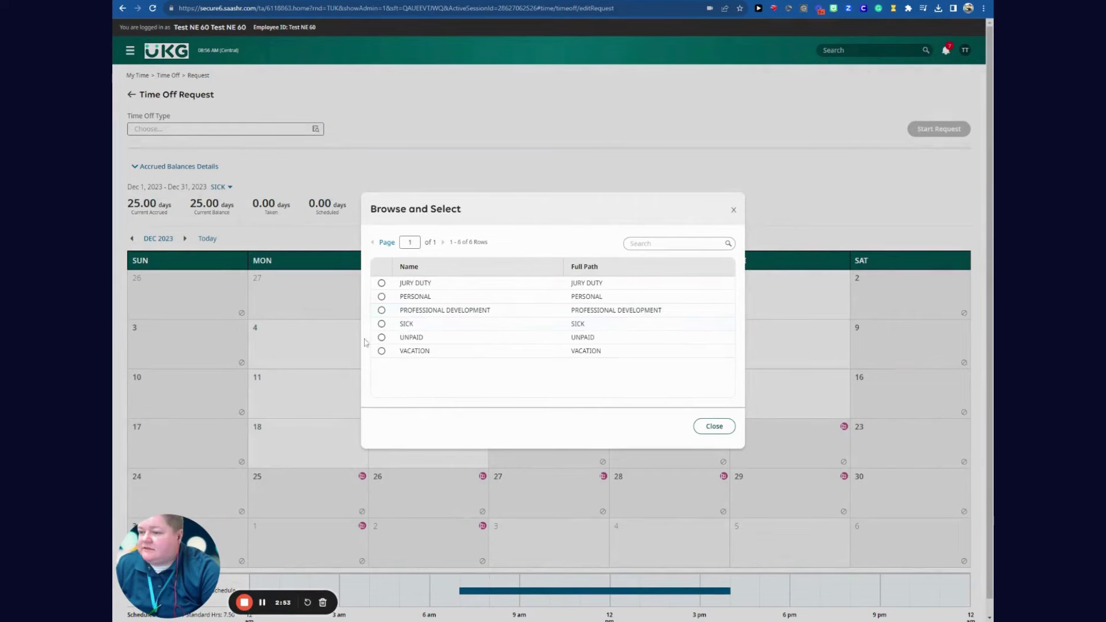
# Choose SICK as the time off type and select Thursday December 7
pyautogui.click(382, 324)
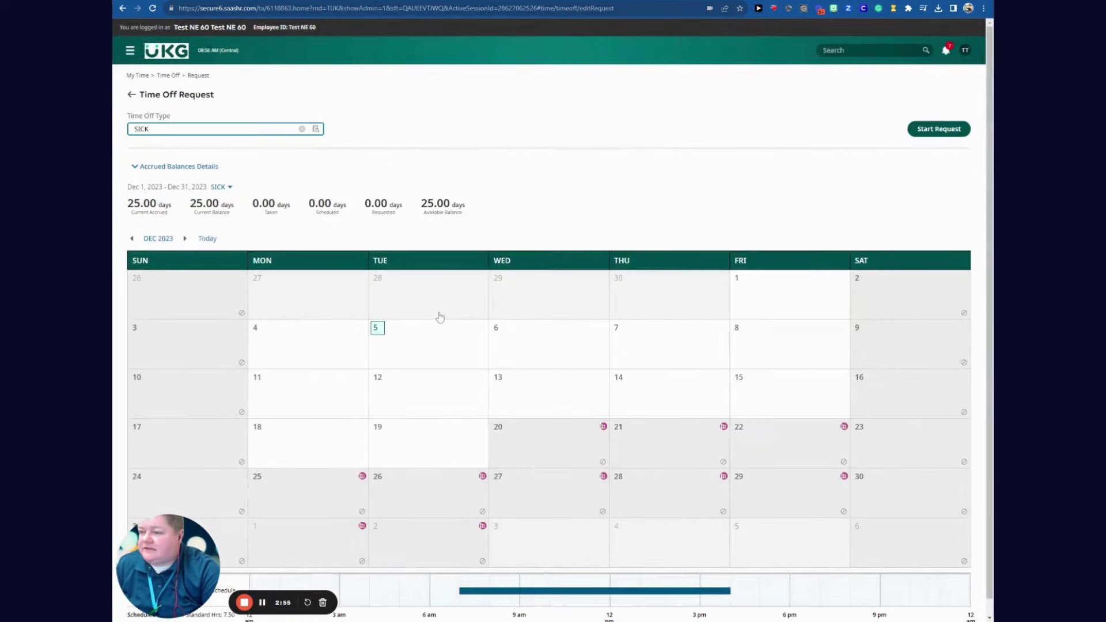
pyautogui.click(621, 331)
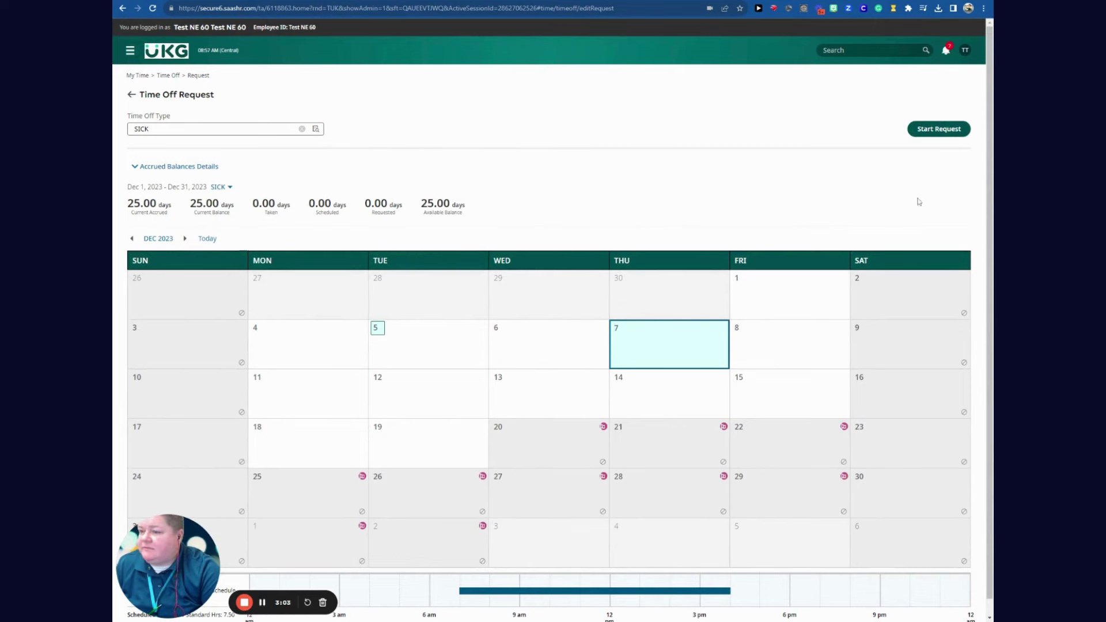
pyautogui.click(622, 338)
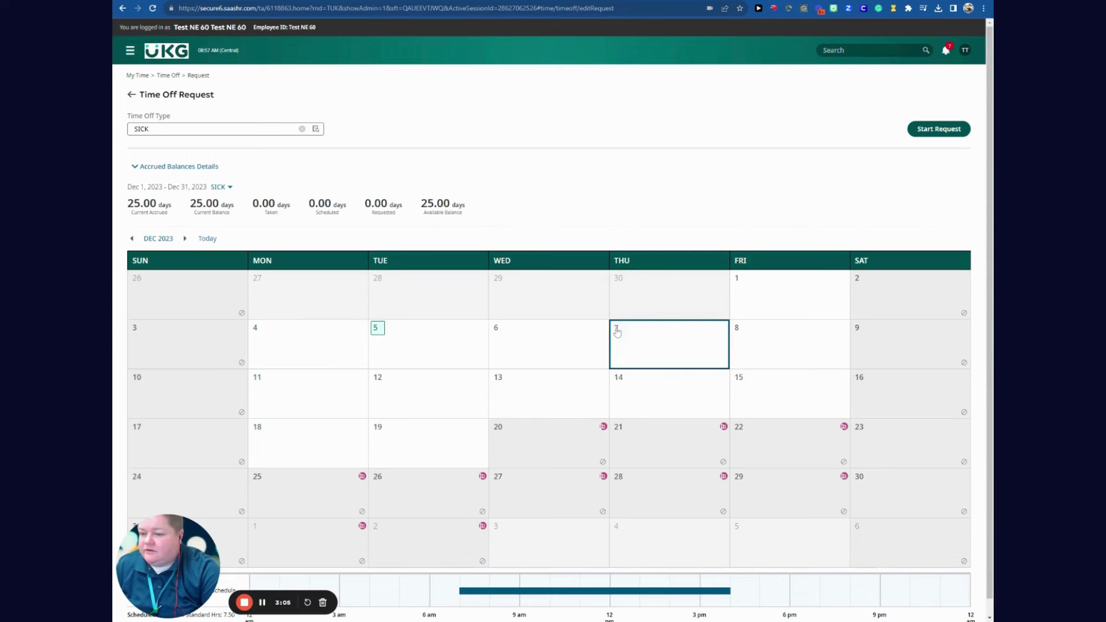
pyautogui.click(622, 338)
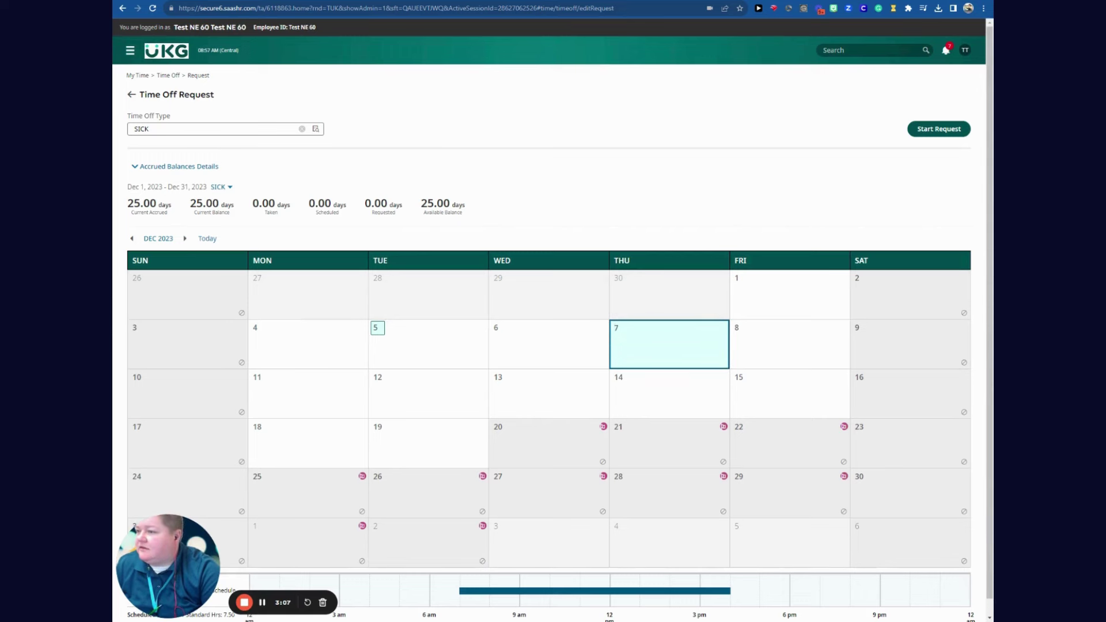
pyautogui.click(228, 187)
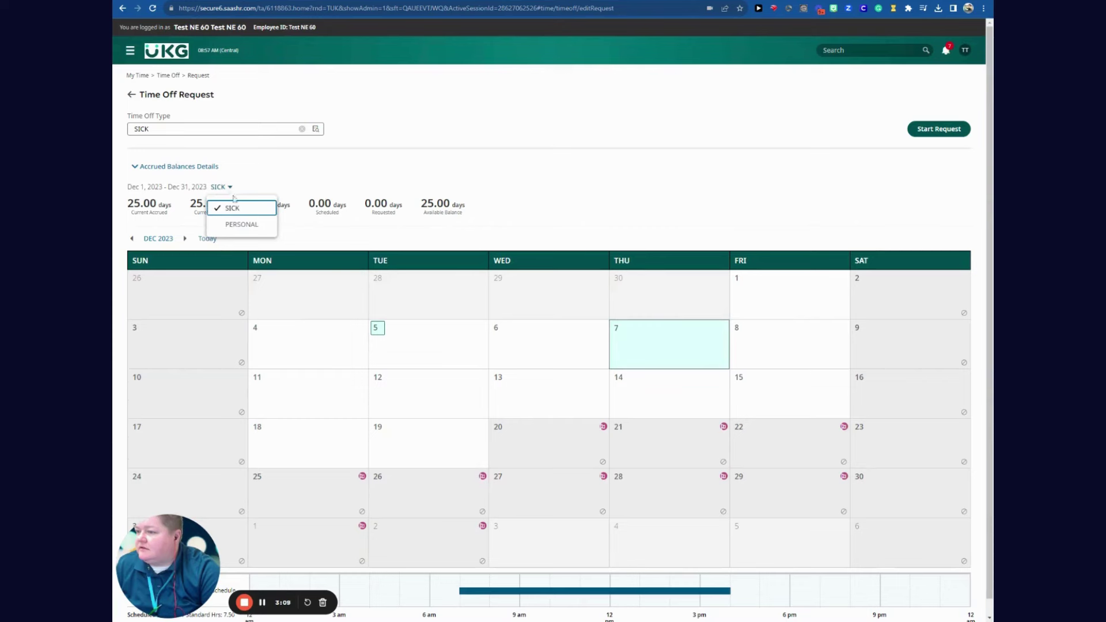
pyautogui.click(233, 209)
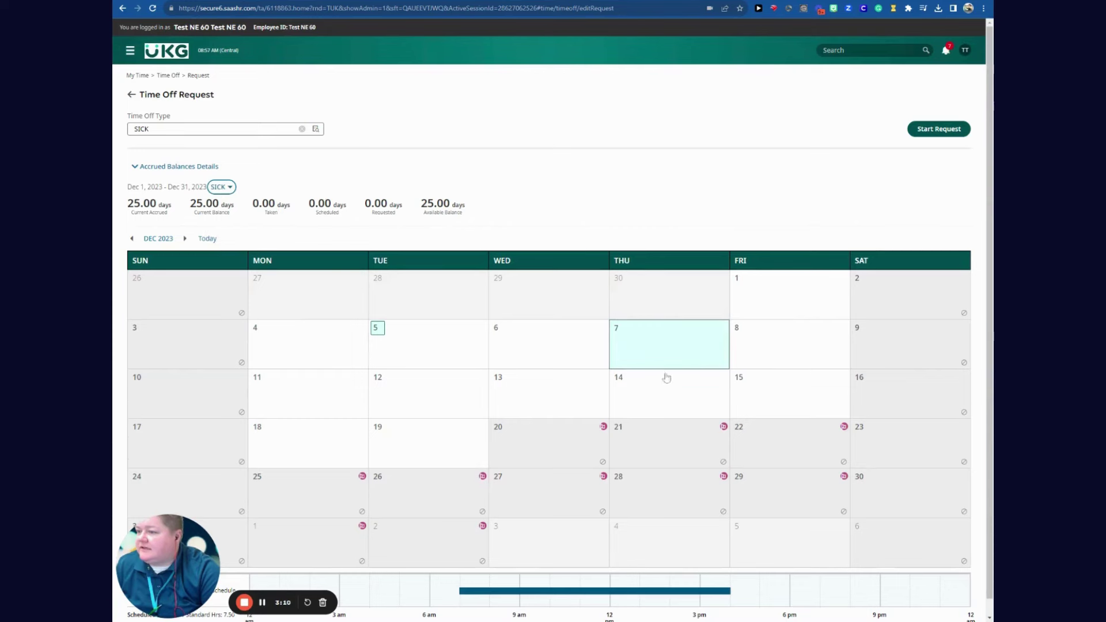
# Start the request, set Duration to Full Day, and submit it
pyautogui.click(943, 133)
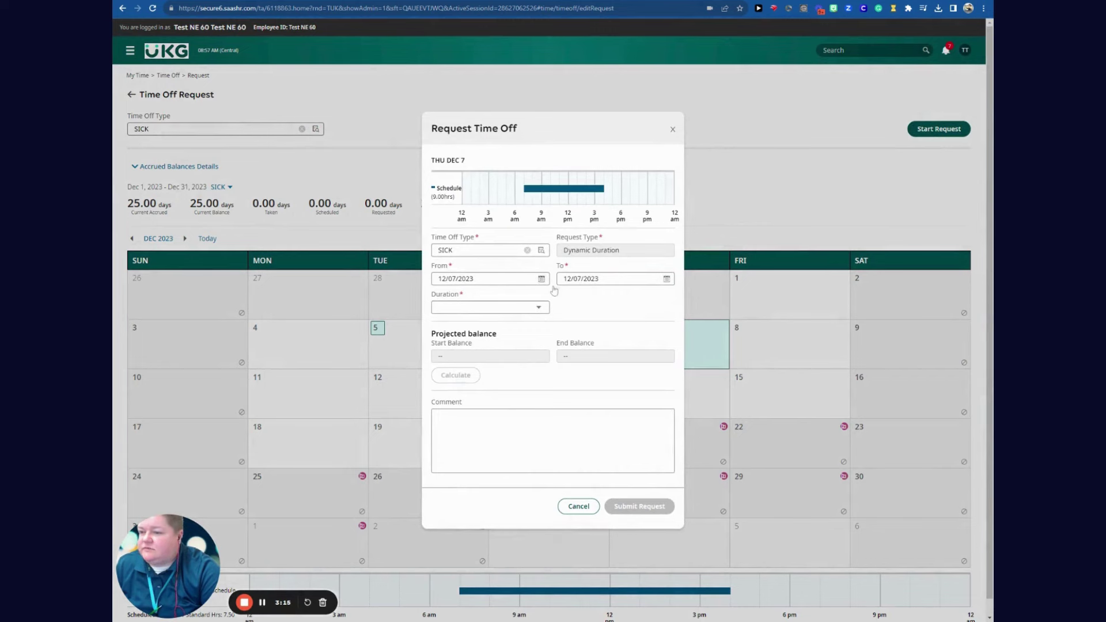
pyautogui.click(534, 311)
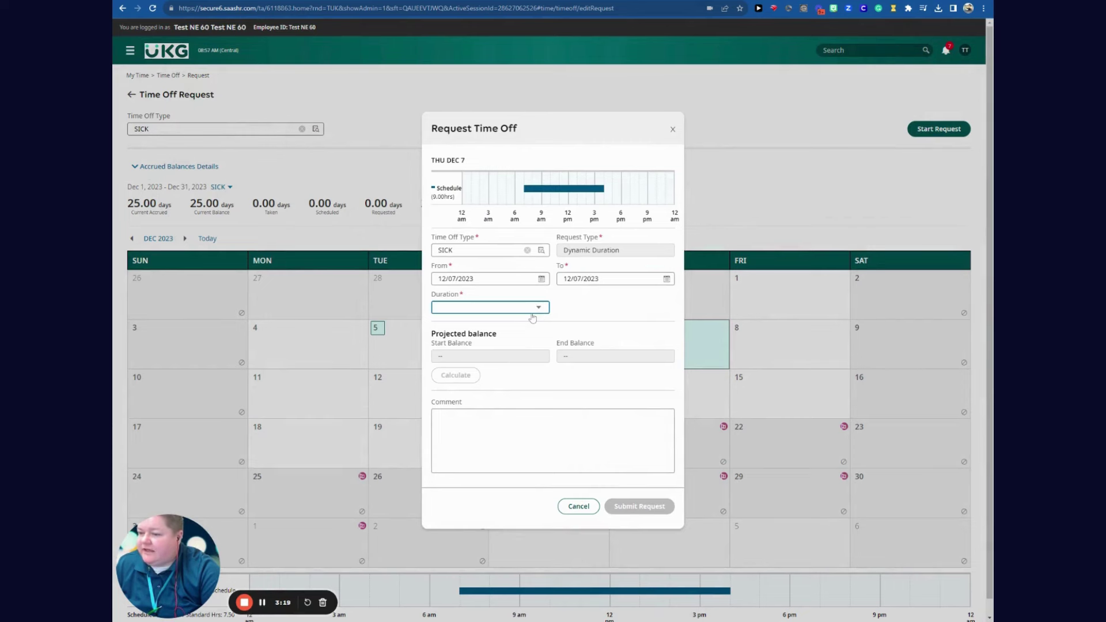
pyautogui.press('Down')
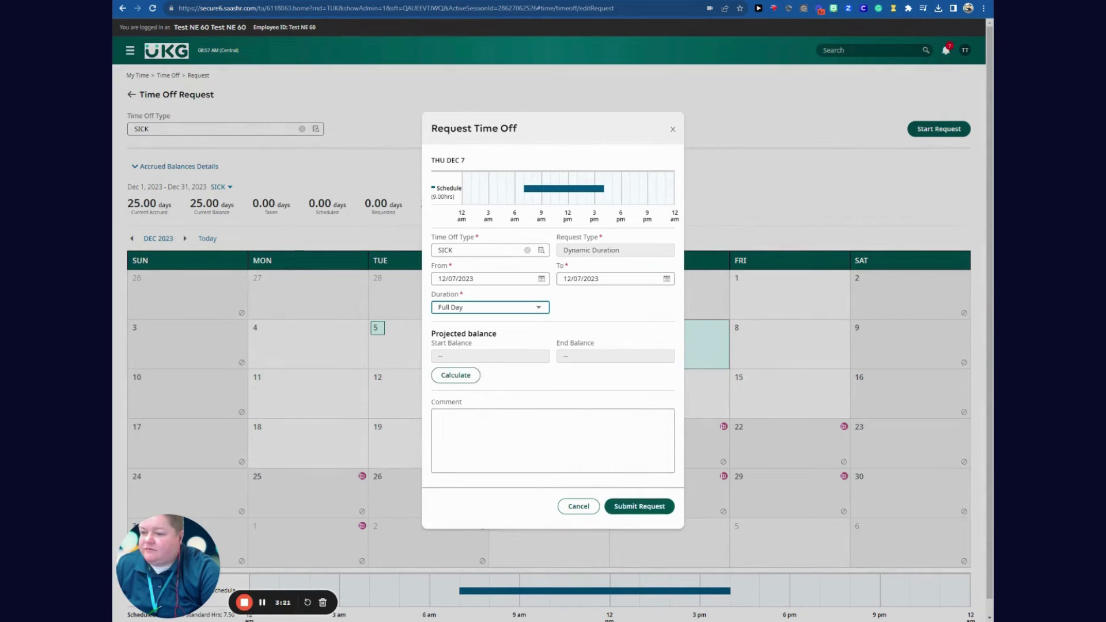
pyautogui.click(638, 508)
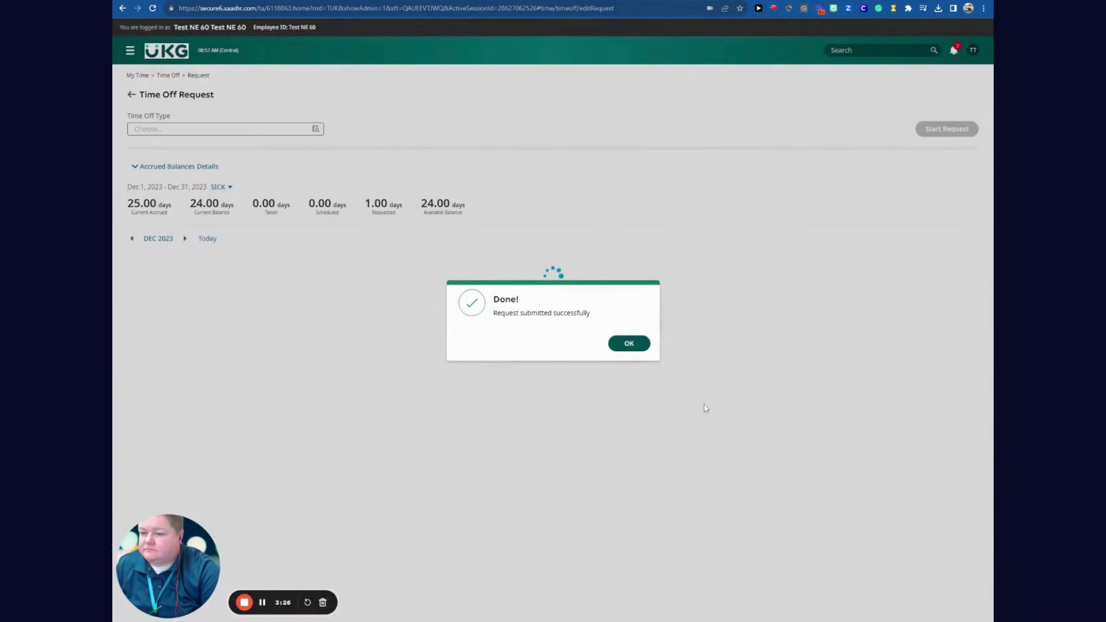
pyautogui.click(634, 348)
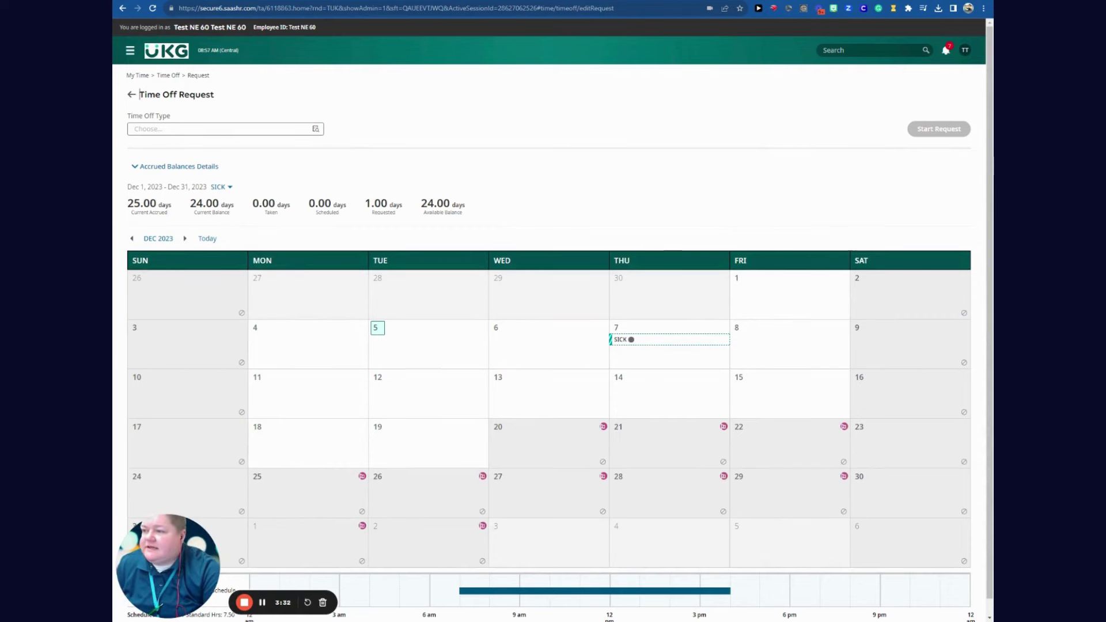
# Go back Home, open the December 3–9 timesheet, and begin Submit for approval
pyautogui.click(131, 95)
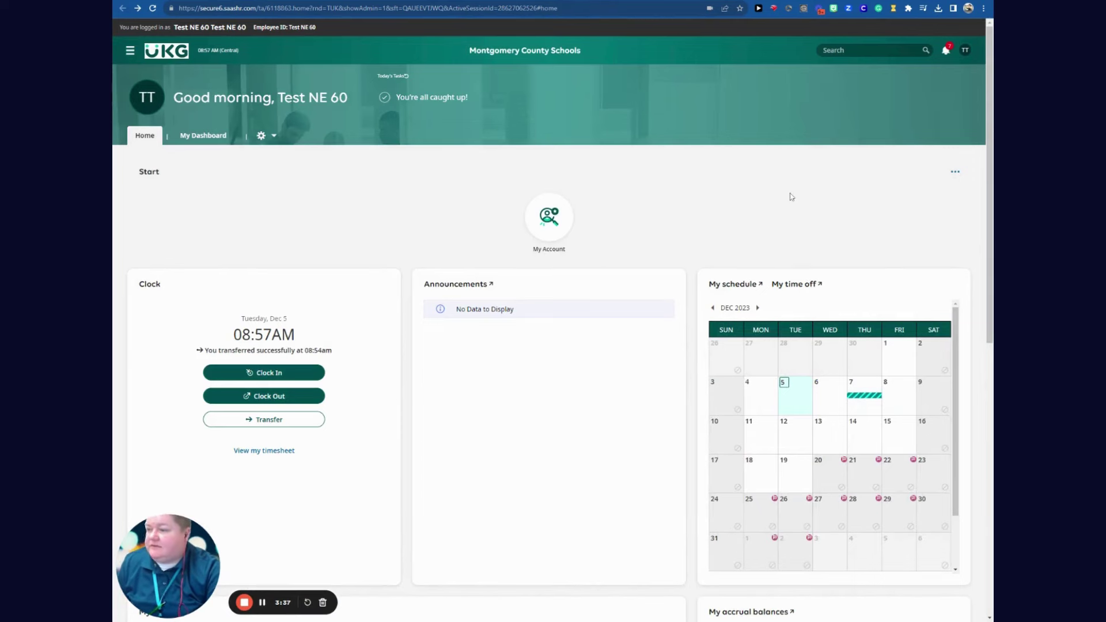
pyautogui.click(252, 451)
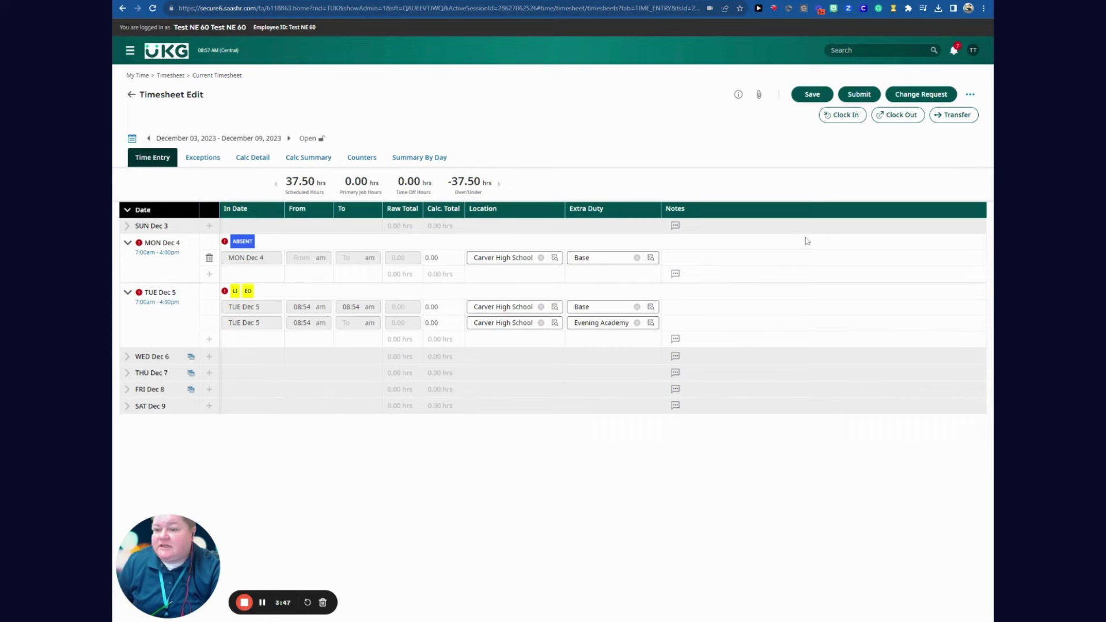
pyautogui.click(860, 95)
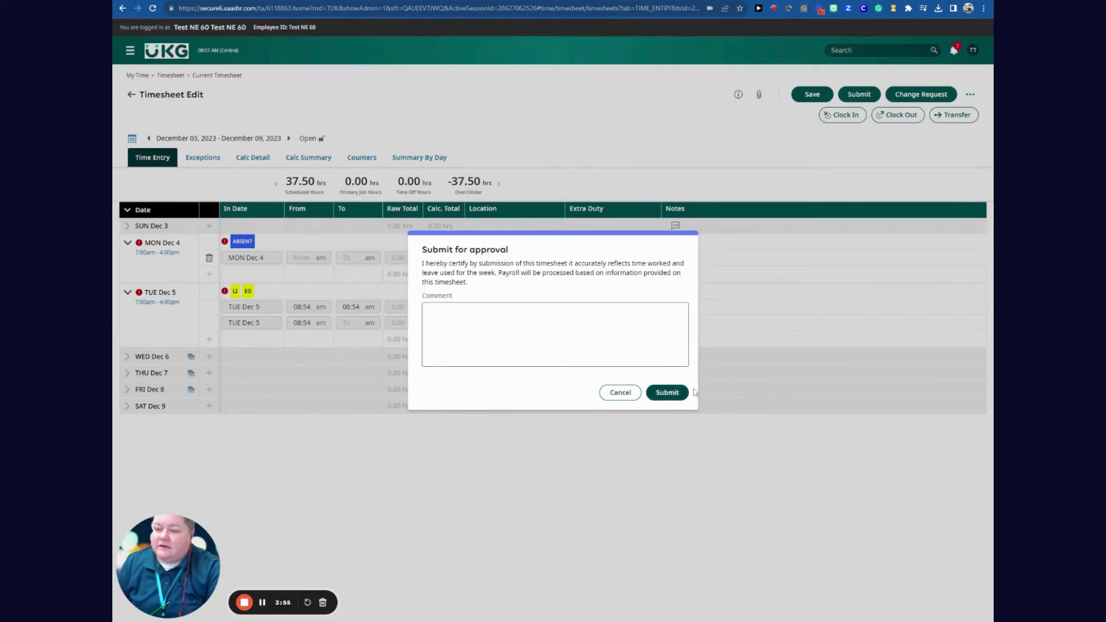
# Submit the timesheet certification, confirm the warning, and return to the home dashboard
pyautogui.click(668, 394)
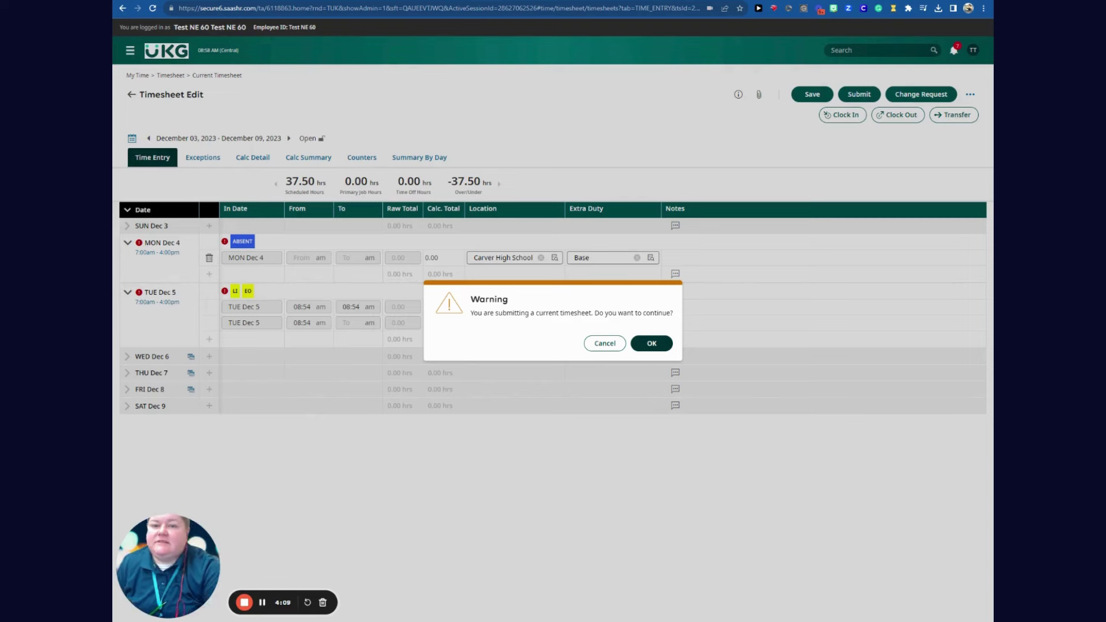
pyautogui.click(652, 343)
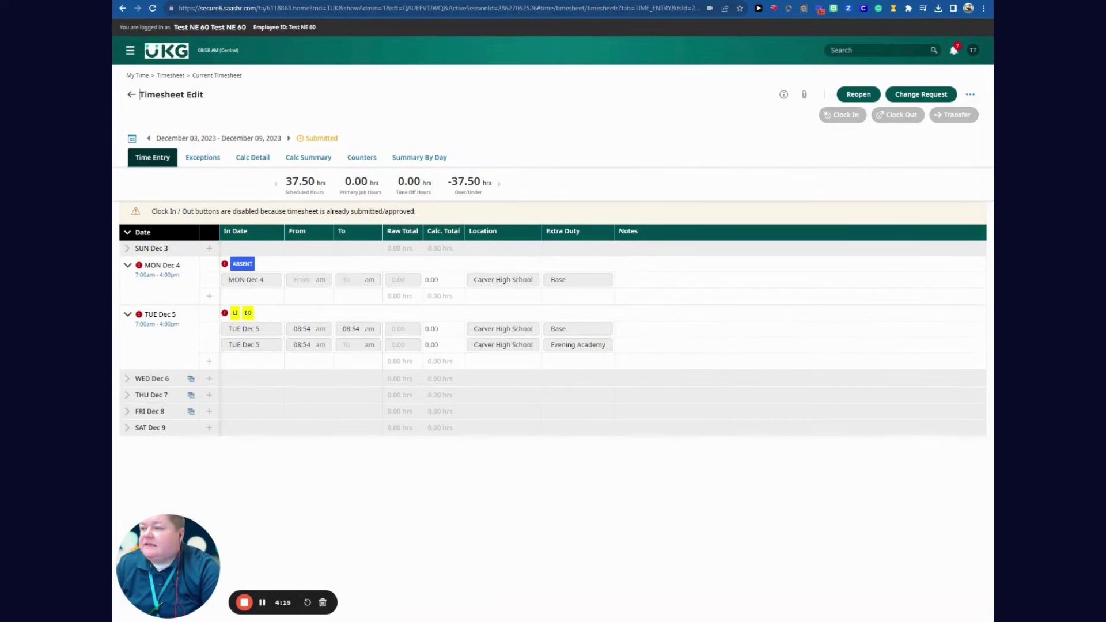
pyautogui.click(132, 94)
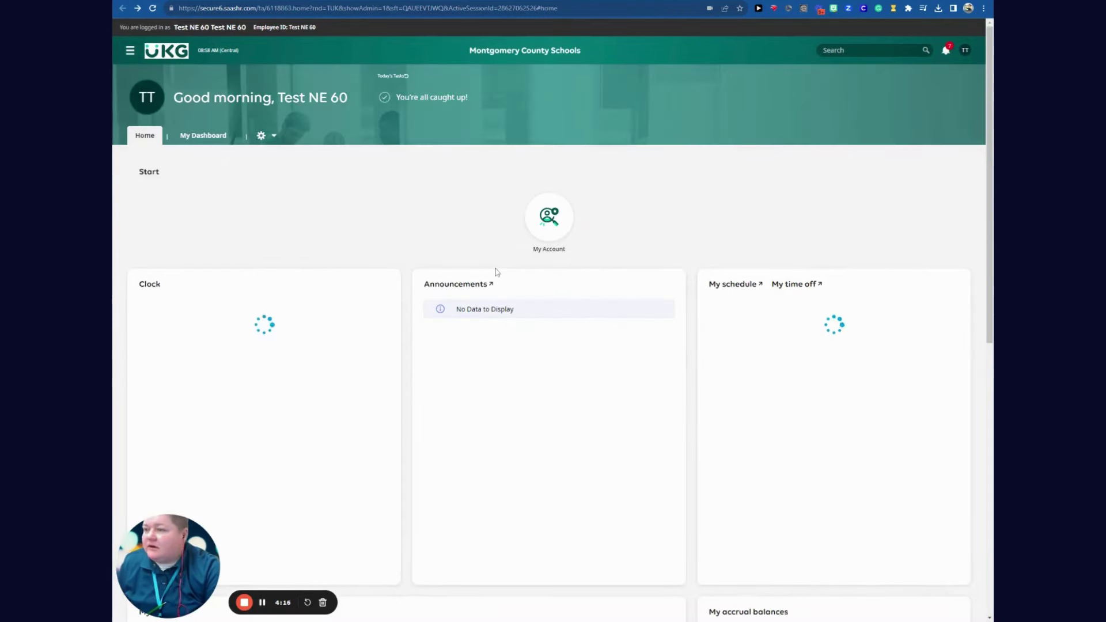